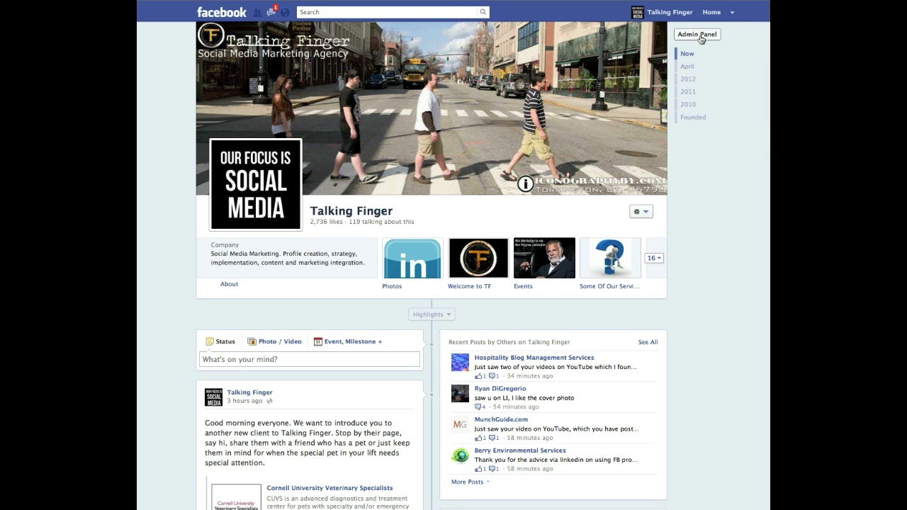
# - Open the Talking Finger Activity Log via the Admin Panel's Manage menu
pyautogui.click(699, 36)
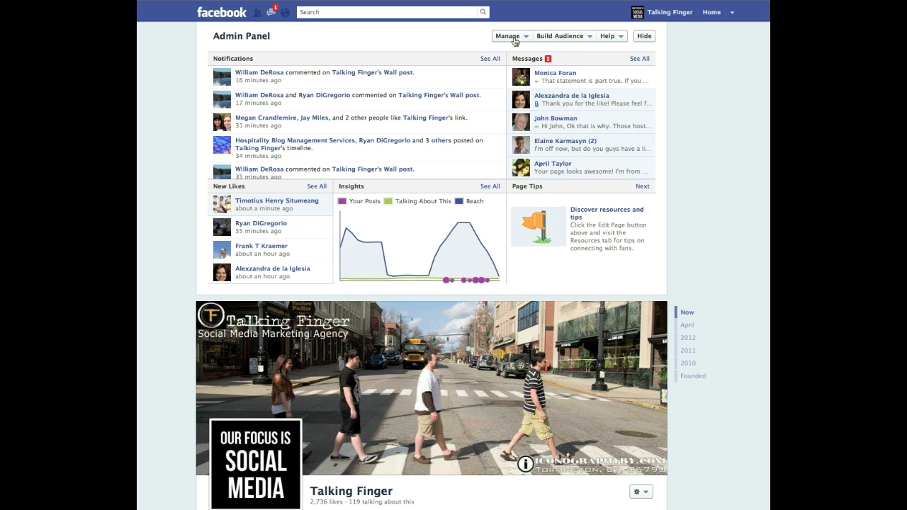
pyautogui.click(514, 41)
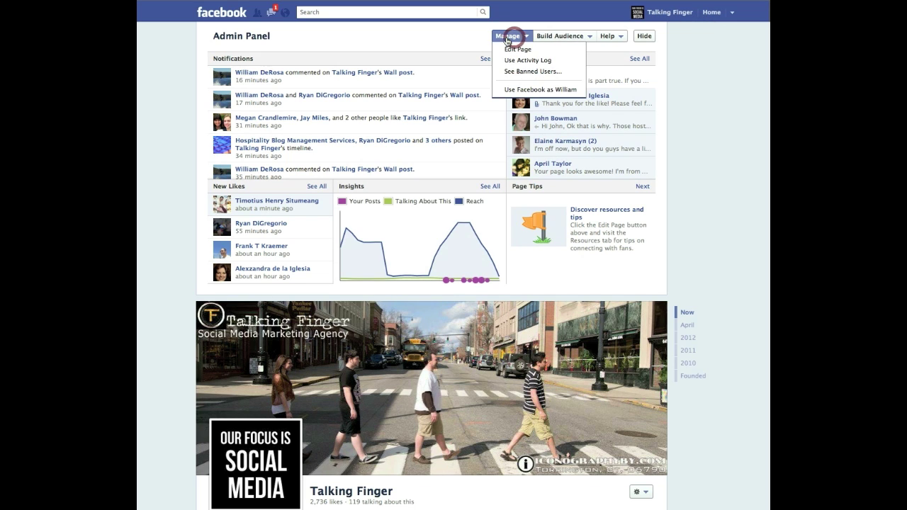
pyautogui.click(561, 63)
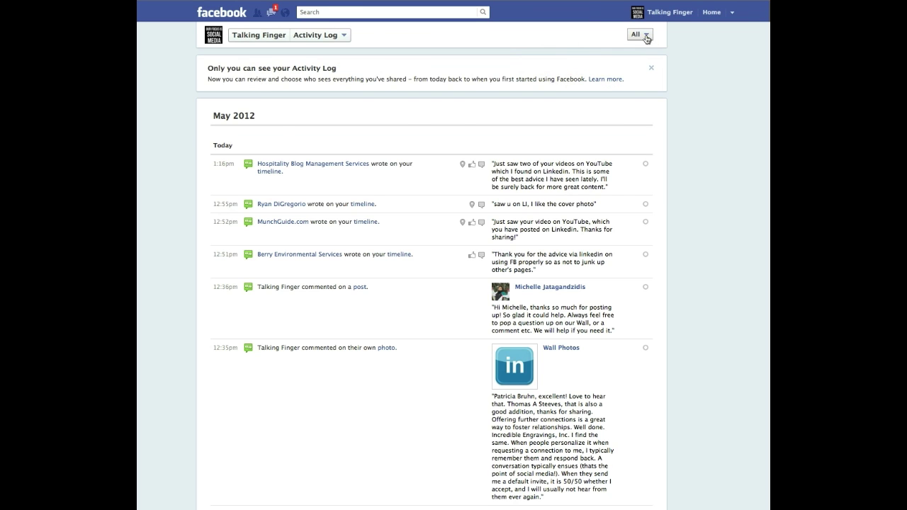
pyautogui.click(647, 39)
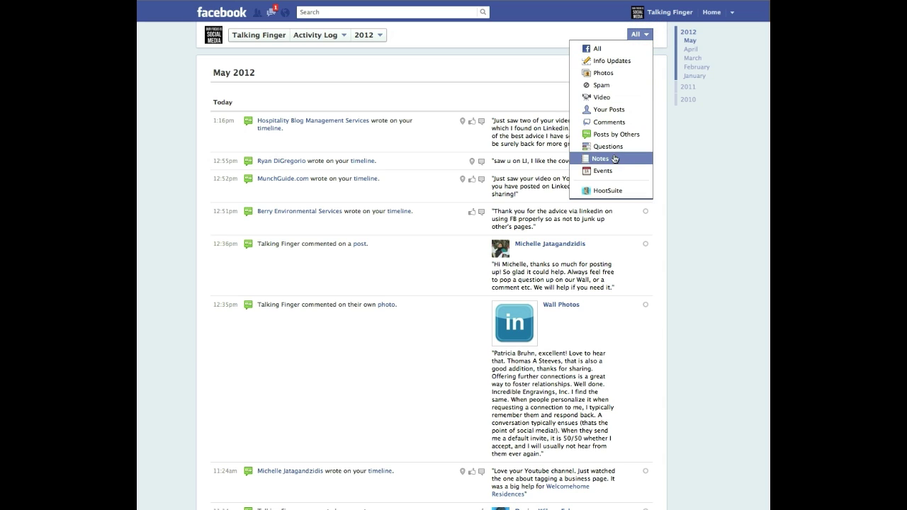
# - Filter the Activity Log to Spam and scroll through the May and April 2012 spam posts
pyautogui.click(619, 89)
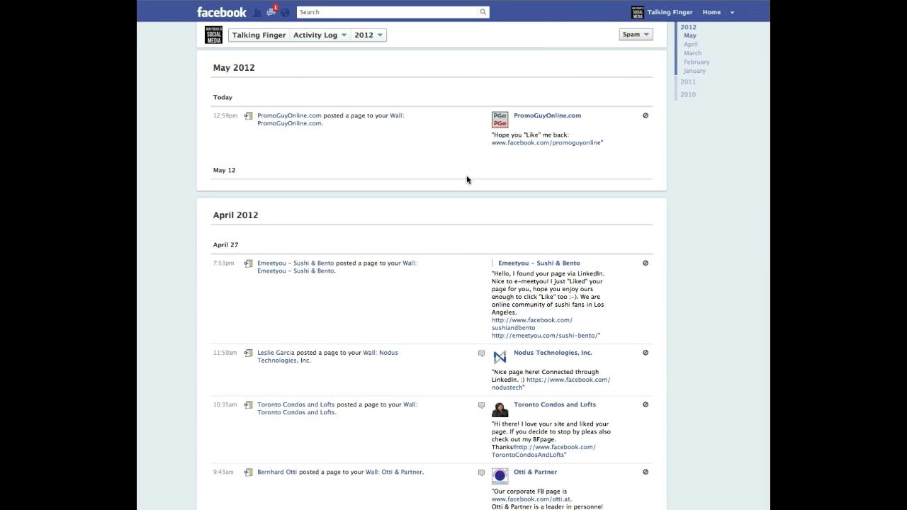
pyautogui.scroll(-2, 466, 180)
pyautogui.scroll(-2, 467, 179)
pyautogui.scroll(4, 466, 178)
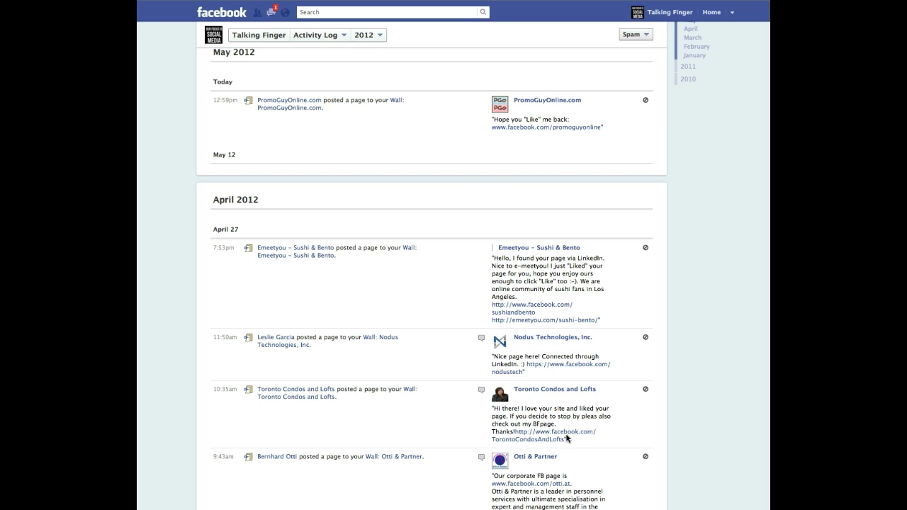
pyautogui.scroll(-2, 614, 428)
pyautogui.scroll(3, 589, 411)
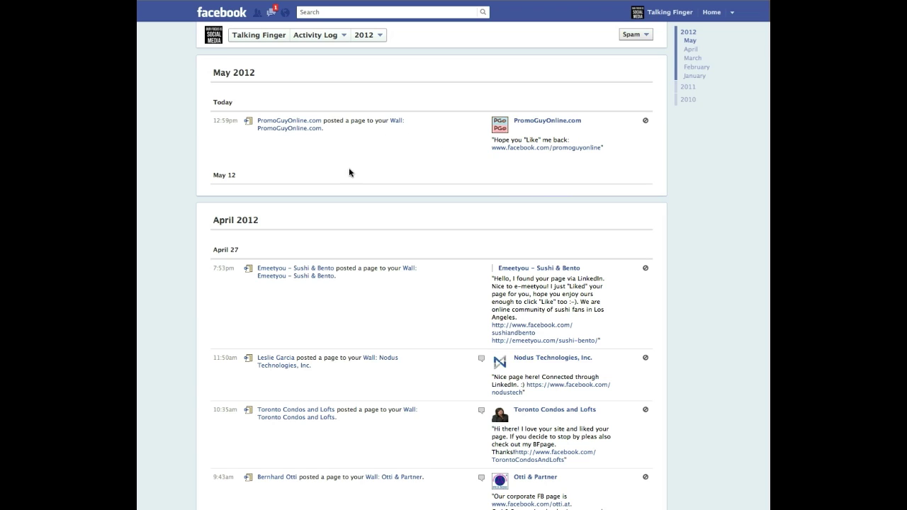
# - Unmark the PromoGuyOnline.com post as spam, then return to the Talking Finger page
pyautogui.click(645, 122)
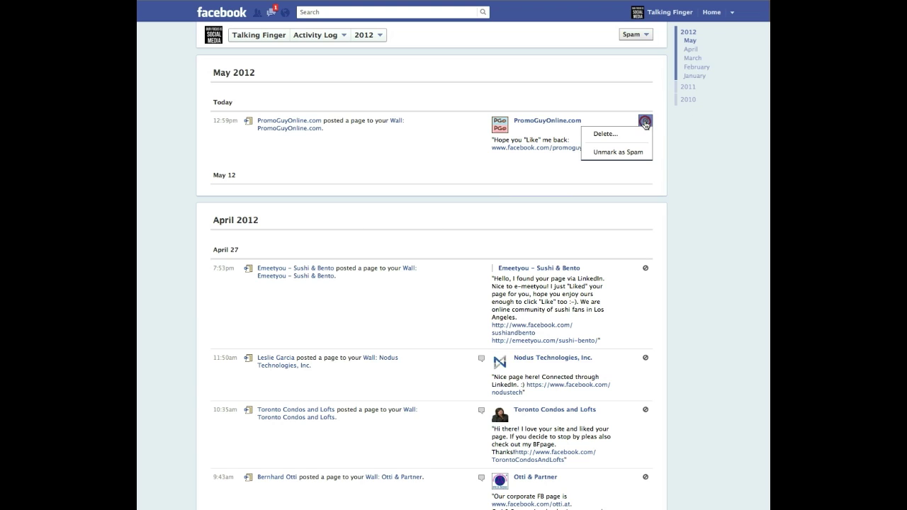
pyautogui.click(623, 156)
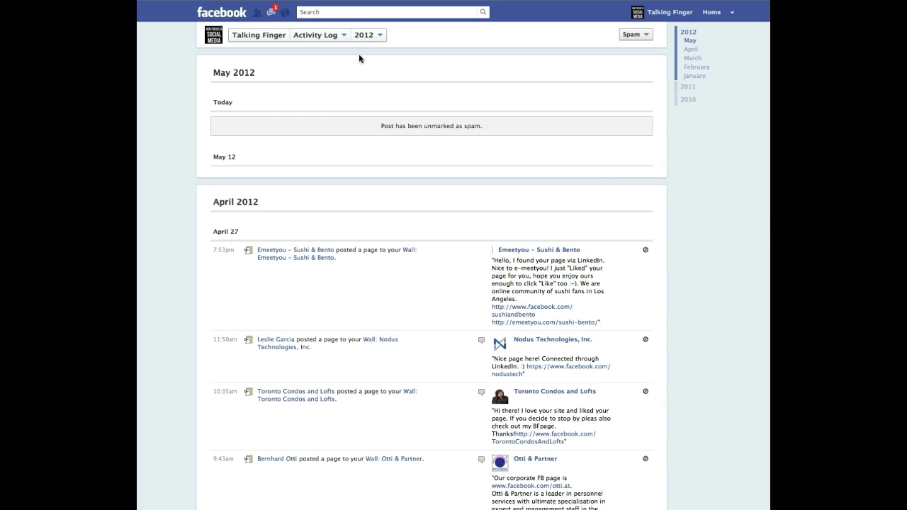
pyautogui.click(261, 37)
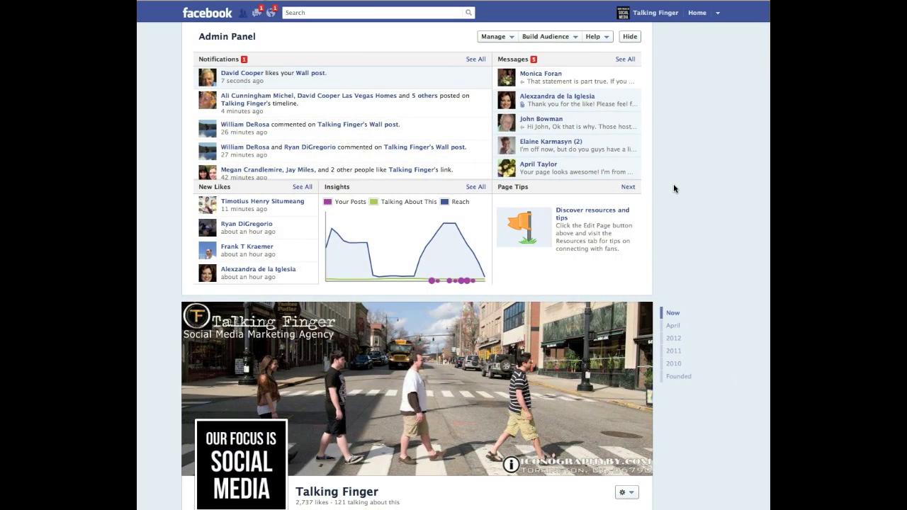
# - Switch the timeline filter from Highlights to Posts by Others and scroll to the PromoGuyOnline.com post
pyautogui.scroll(-1, 677, 187)
pyautogui.scroll(-8, 677, 187)
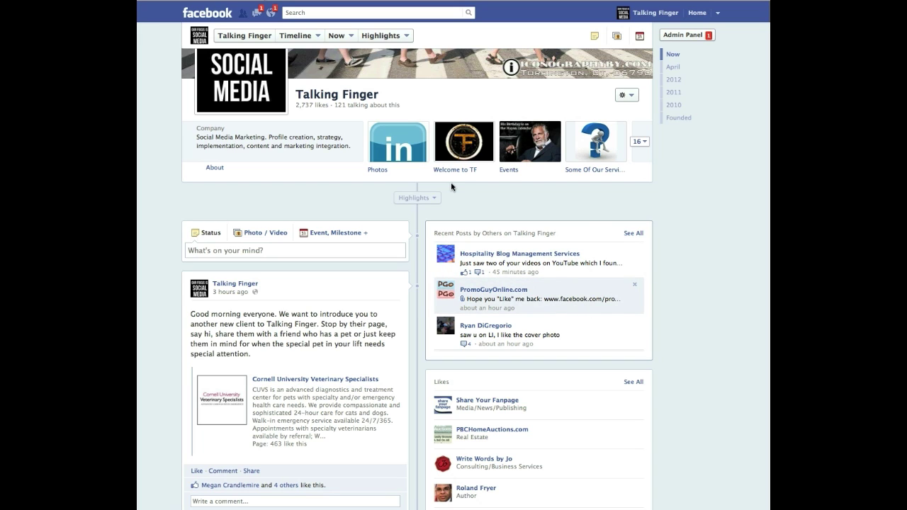
pyautogui.click(419, 200)
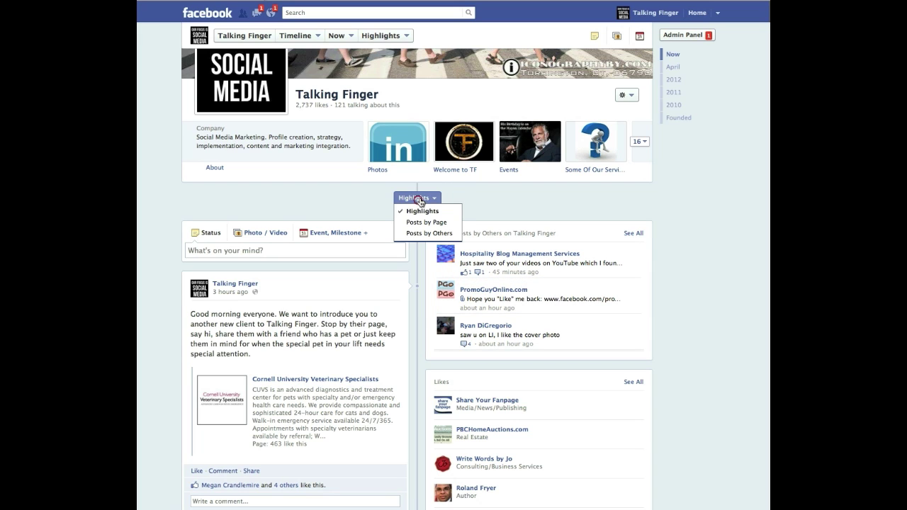
pyautogui.click(435, 235)
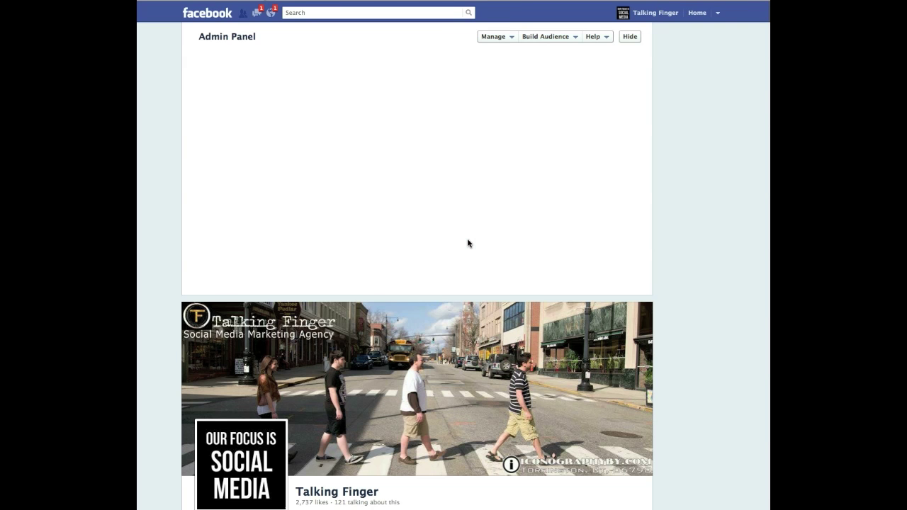
pyautogui.scroll(-3, 701, 263)
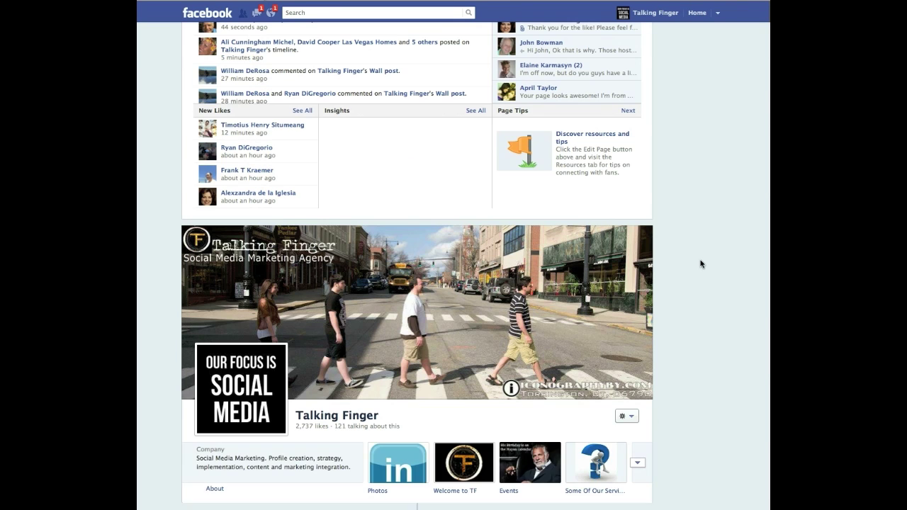
pyautogui.scroll(-1, 700, 264)
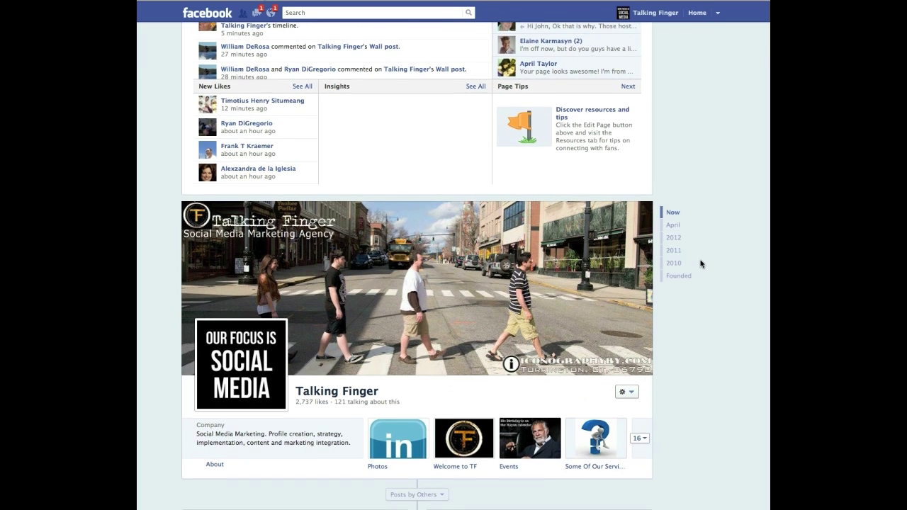
pyautogui.scroll(-10, 700, 263)
pyautogui.scroll(-1, 701, 266)
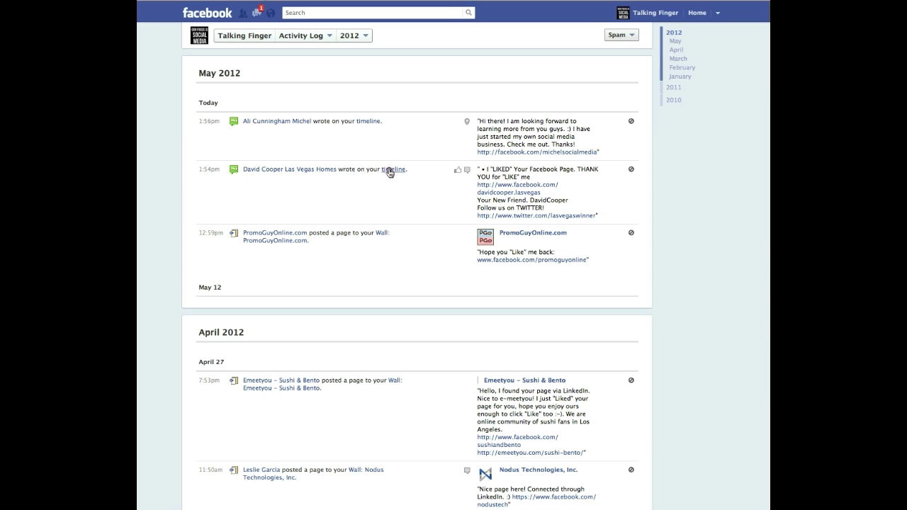
pyautogui.click(389, 171)
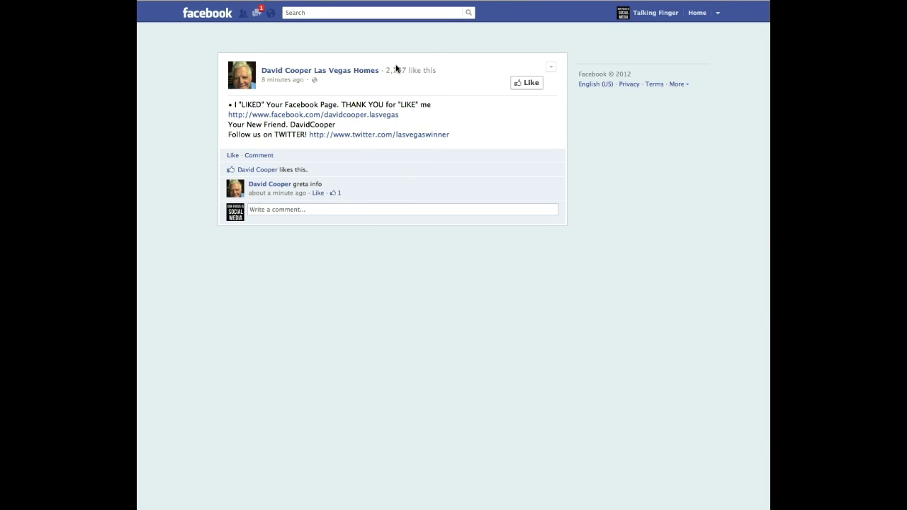
pyautogui.hotkey('alt', 'Left')
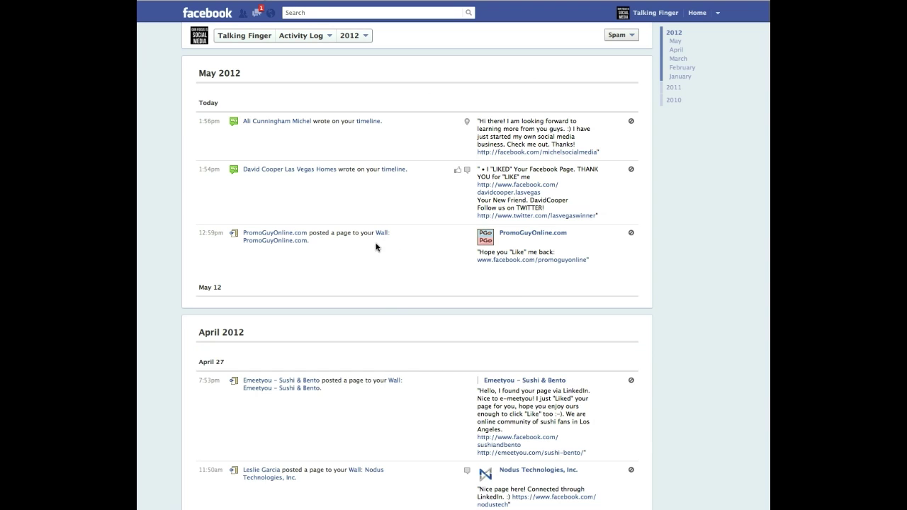
pyautogui.click(382, 233)
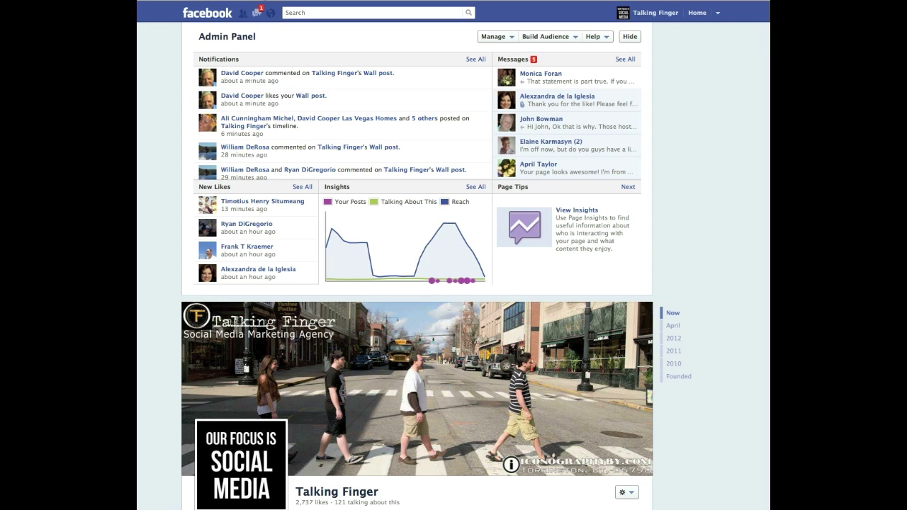
pyautogui.hotkey('alt', 'Left')
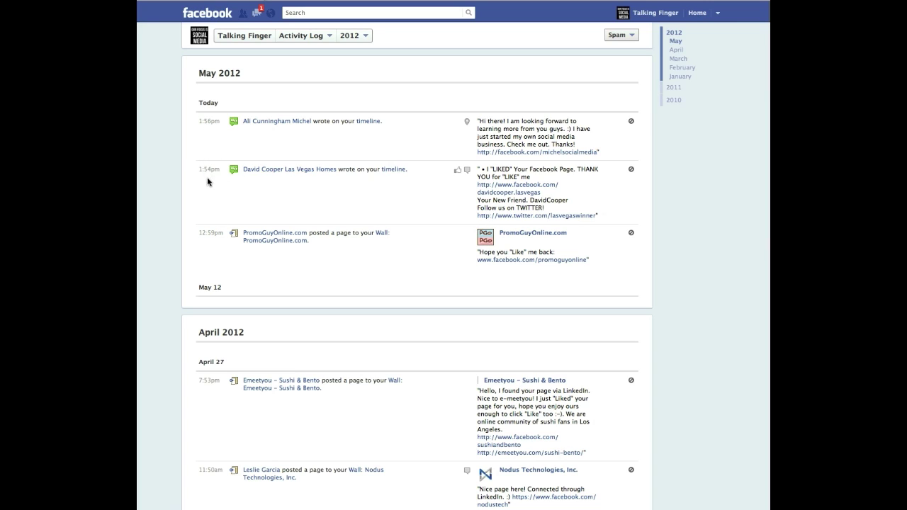
# - Open the 12:59pm PromoGuyOnline.com post, unmark it as spam, and start a comment
pyautogui.click(209, 234)
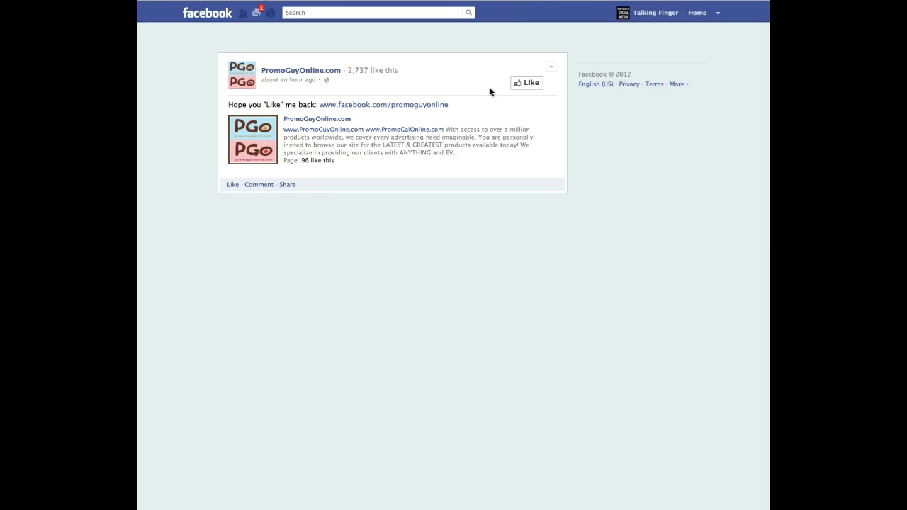
pyautogui.click(552, 67)
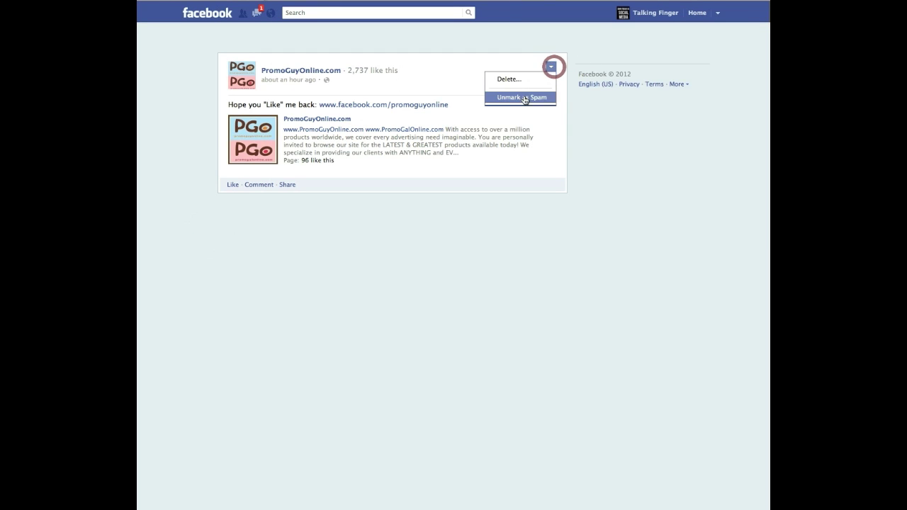
pyautogui.click(524, 67)
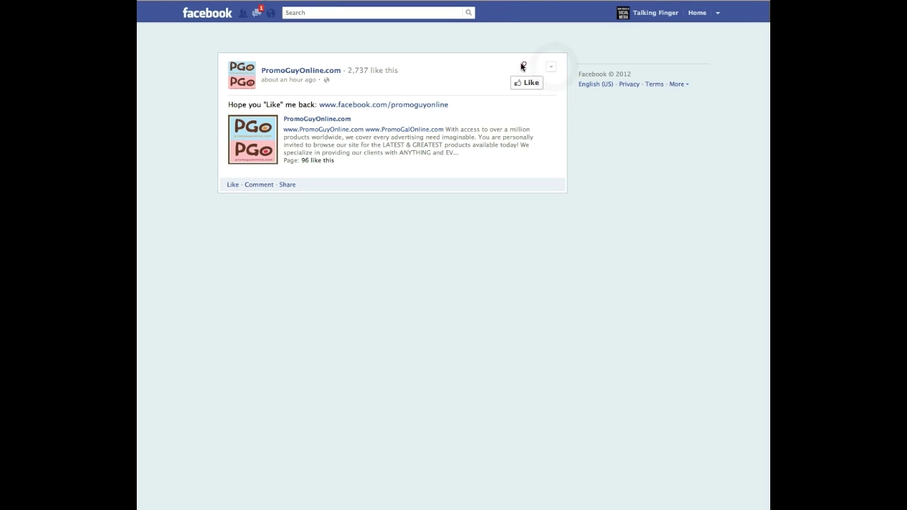
pyautogui.click(259, 185)
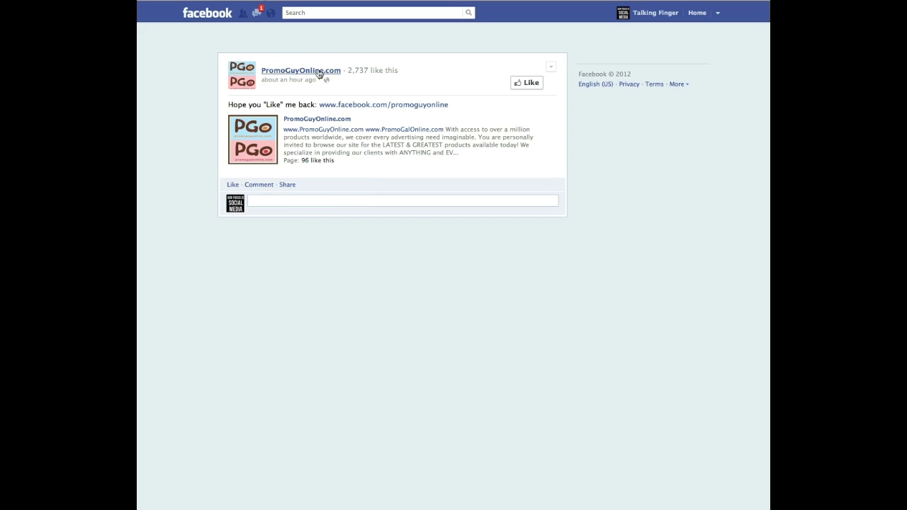
pyautogui.moveTo(328, 76)
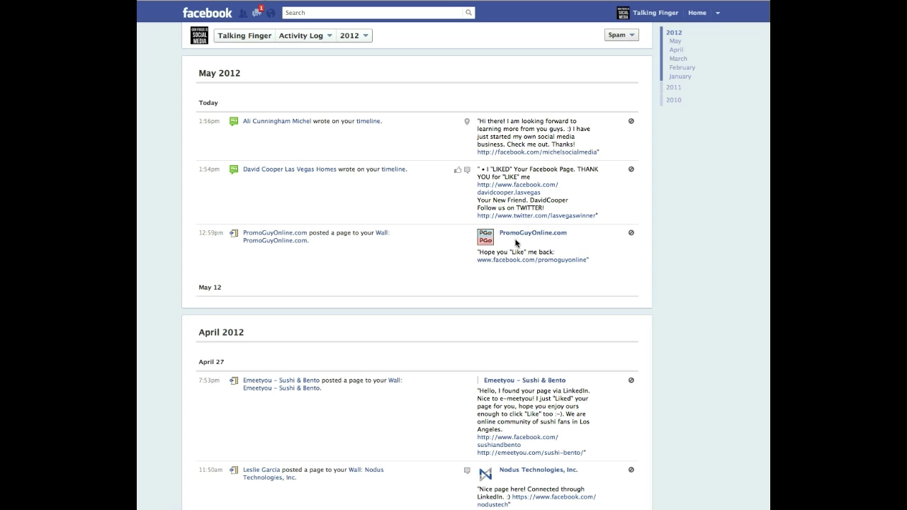
# - Go back to the Talking Finger timeline and hide the Admin Panel
pyautogui.scroll(-3, 553, 259)
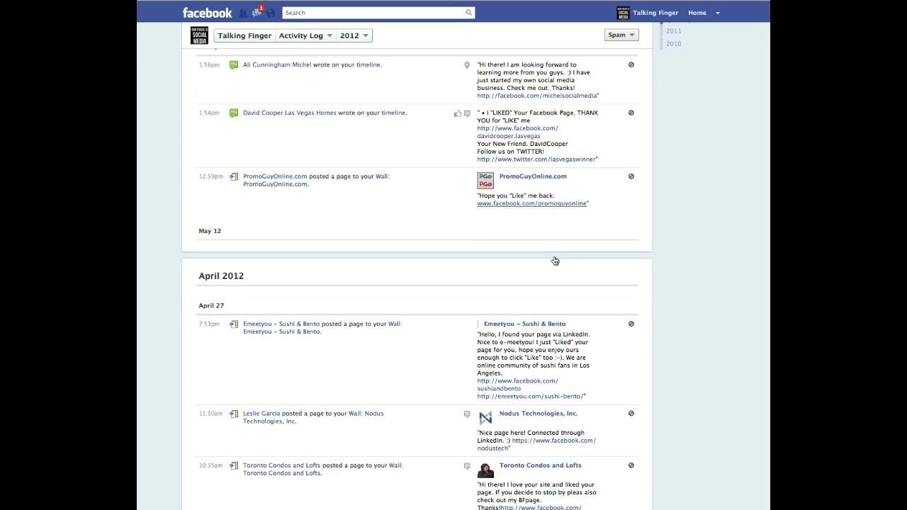
pyautogui.scroll(-5, 535, 368)
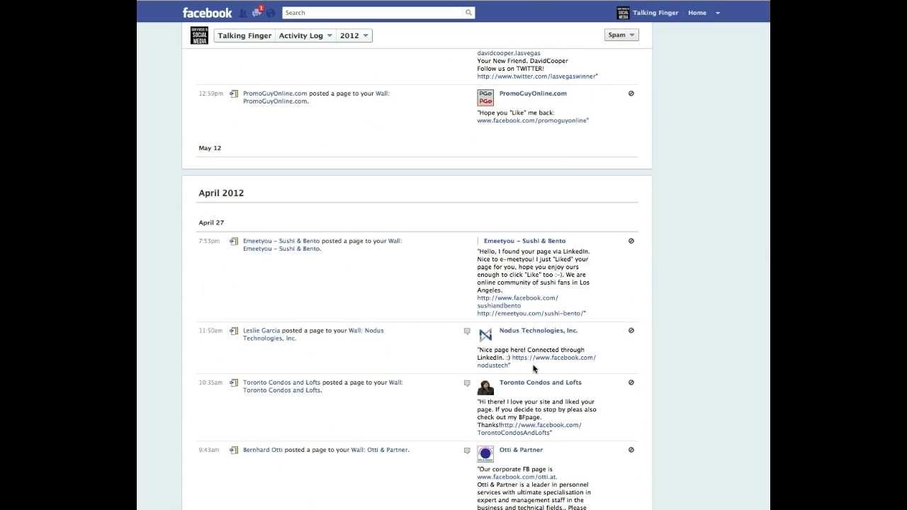
pyautogui.scroll(-5, 534, 368)
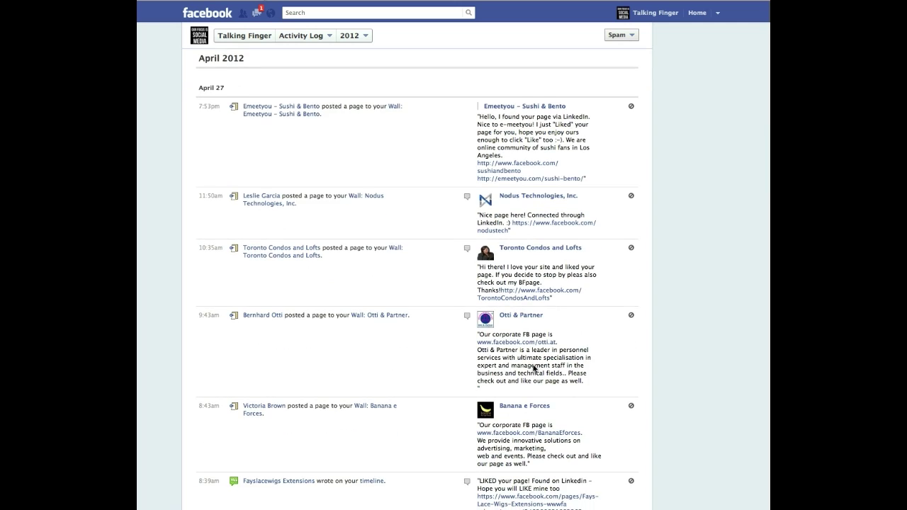
pyautogui.scroll(12, 535, 367)
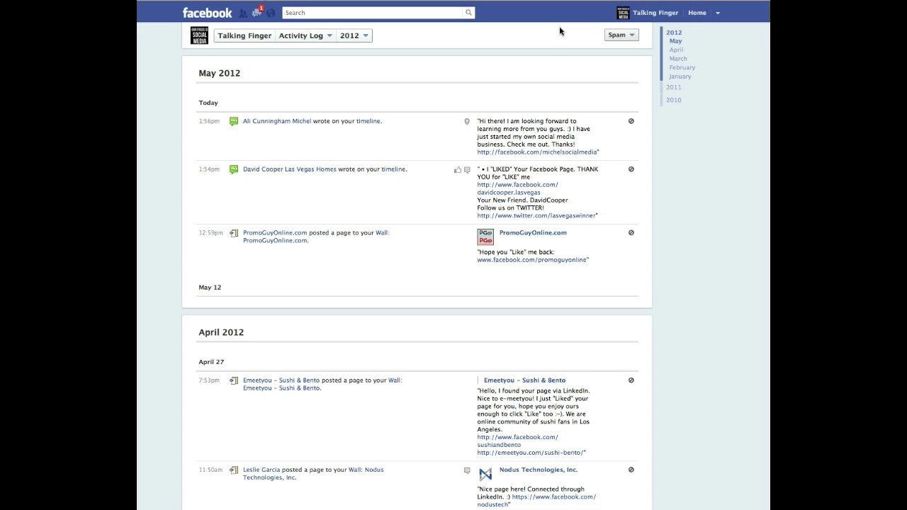
pyautogui.click(658, 13)
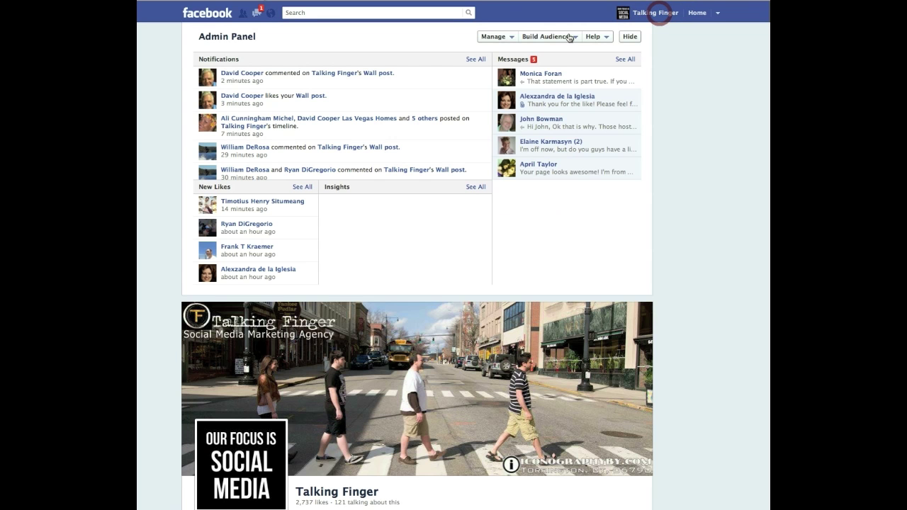
pyautogui.click(630, 36)
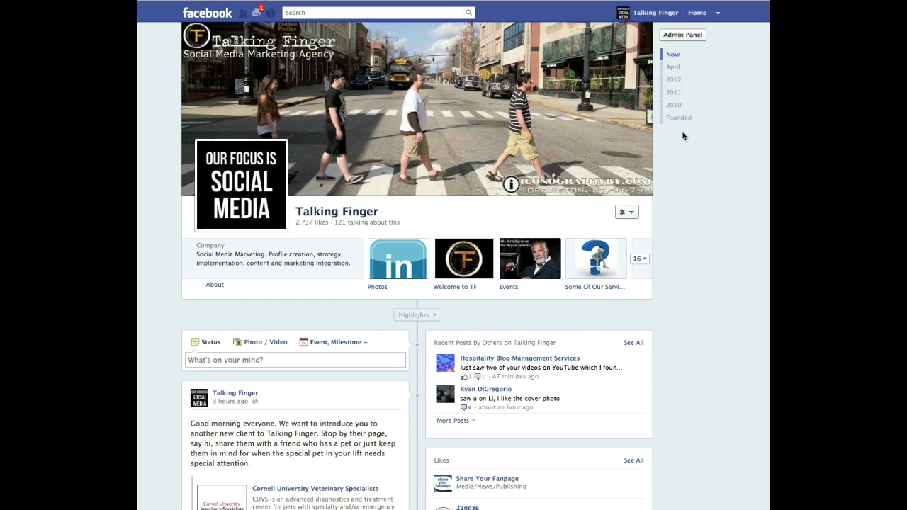